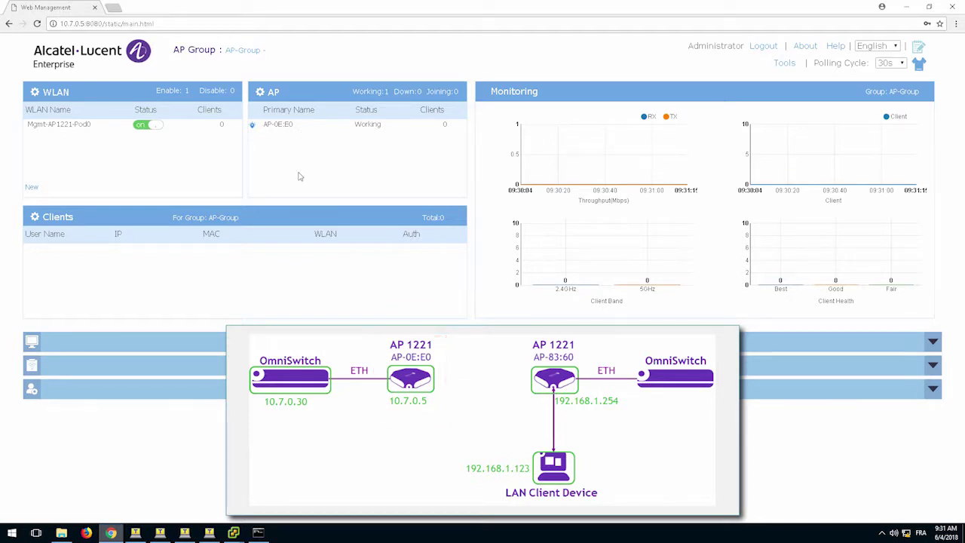
Ping 10.7.0.30 from the client's Command Prompt and see all 4 packets lost.
mouse_move(234, 532)
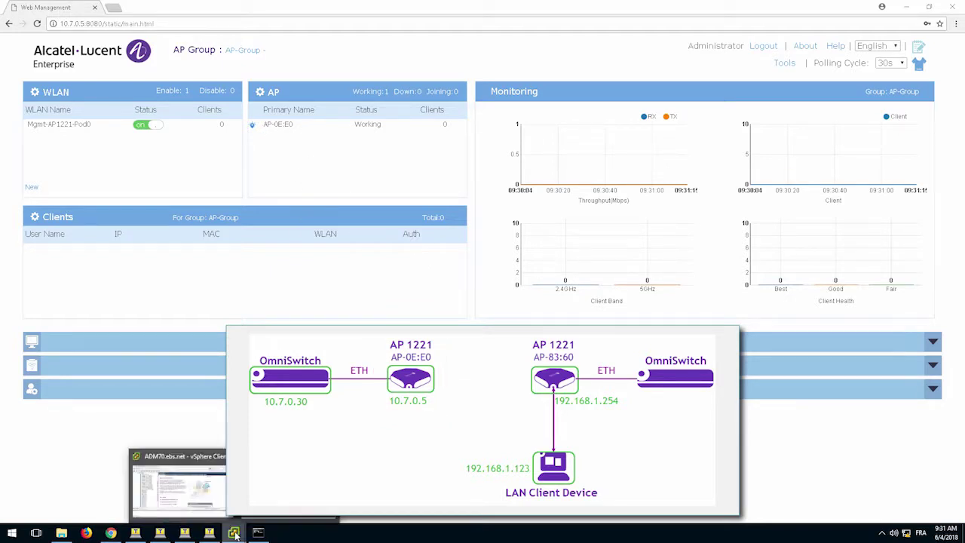
click(179, 486)
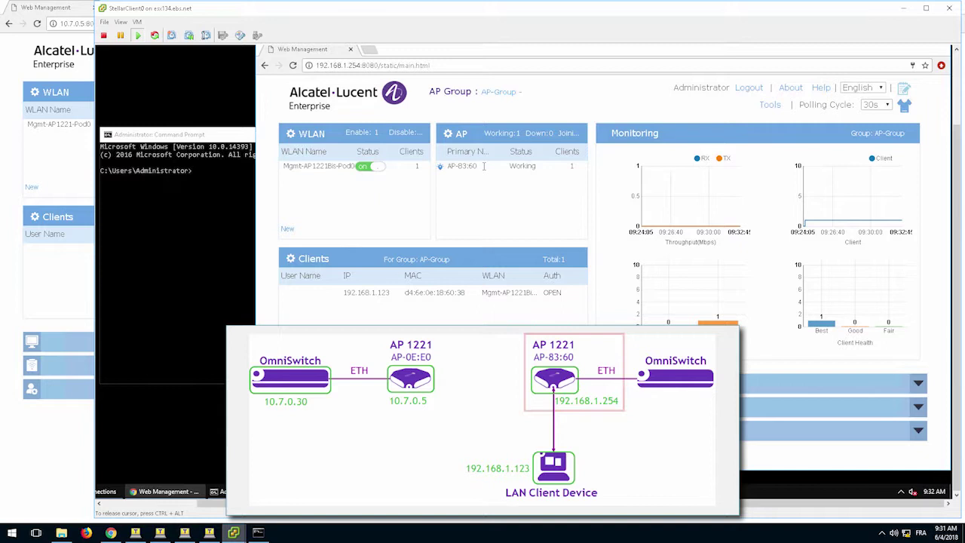
click(178, 214)
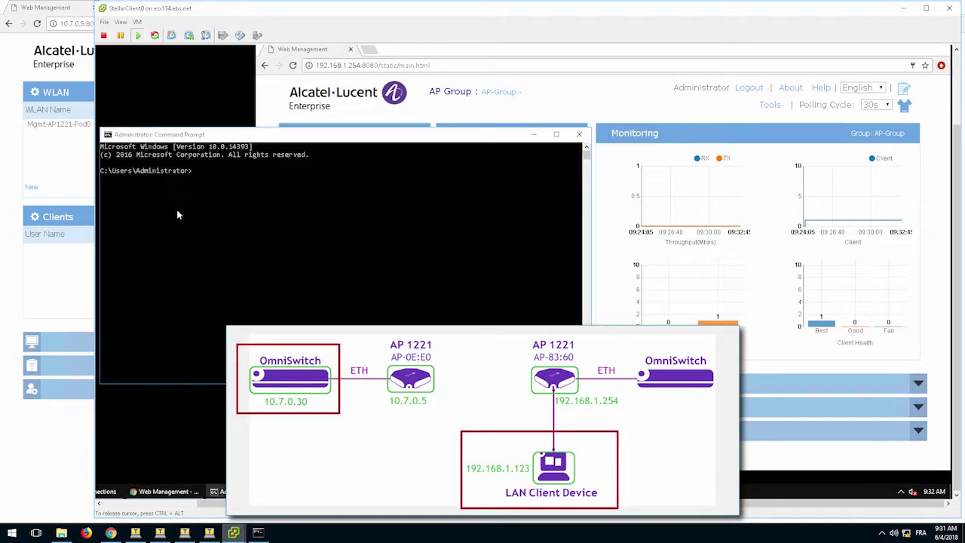
text(ping )
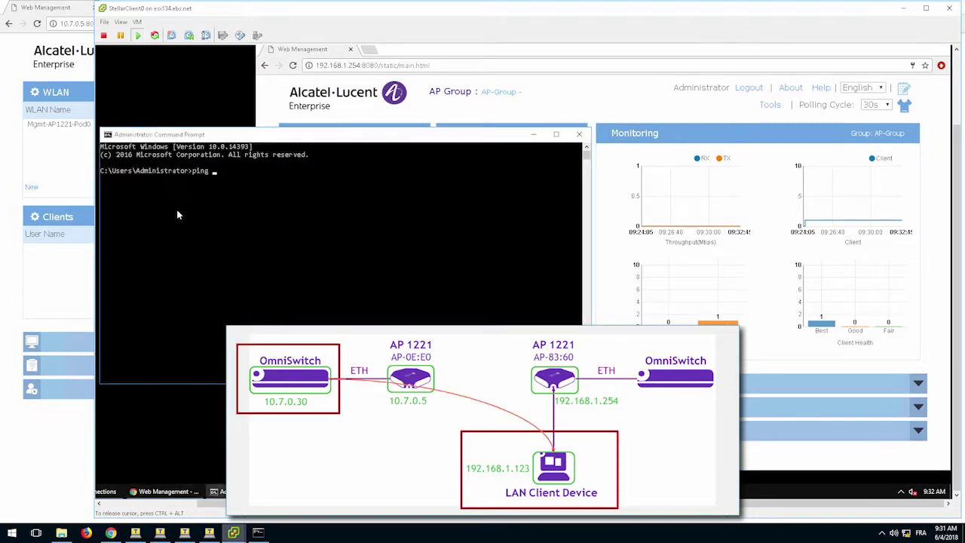
text(10.7.0.30)
key(Return)
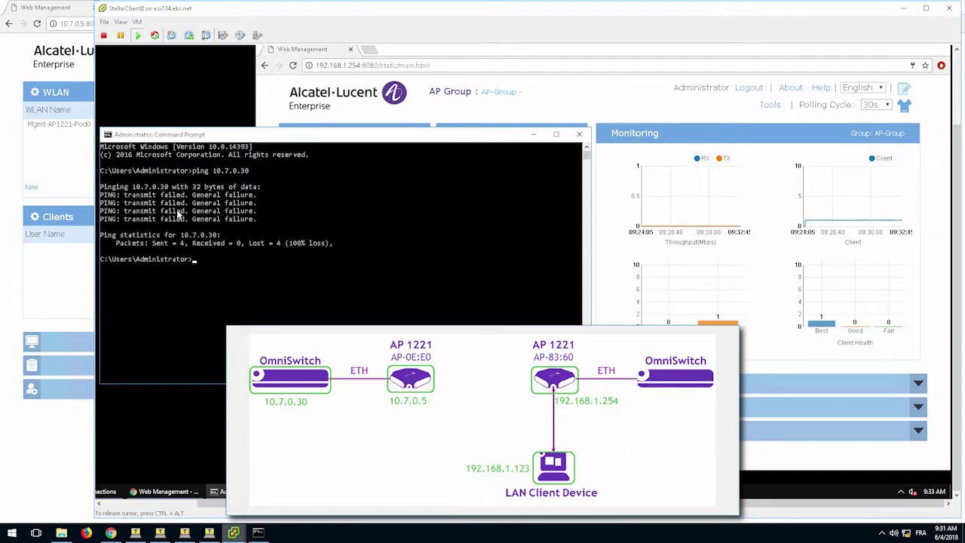
Open AP-83:60's AP Interface list, showing ENET0 up at 1000 and Backhaul1, Connector1 down.
click(539, 110)
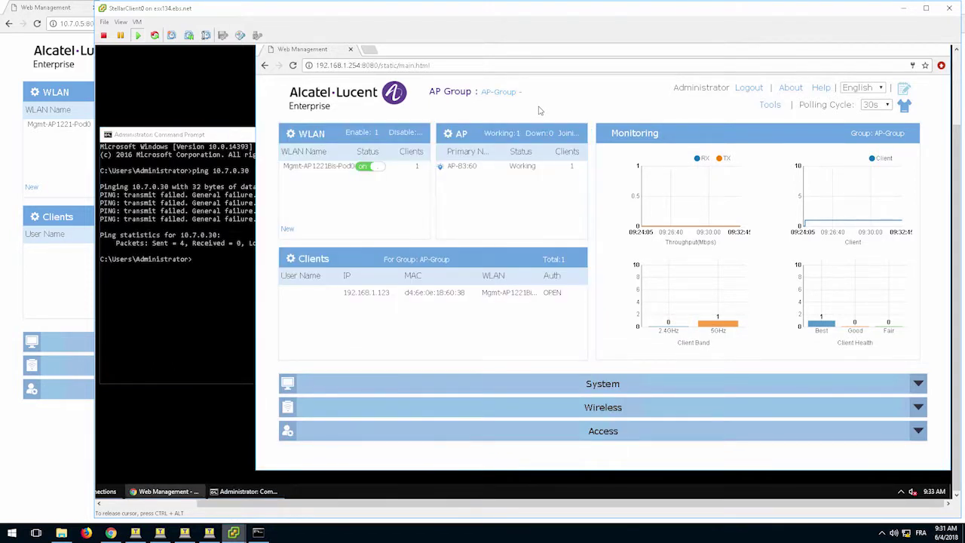
click(456, 139)
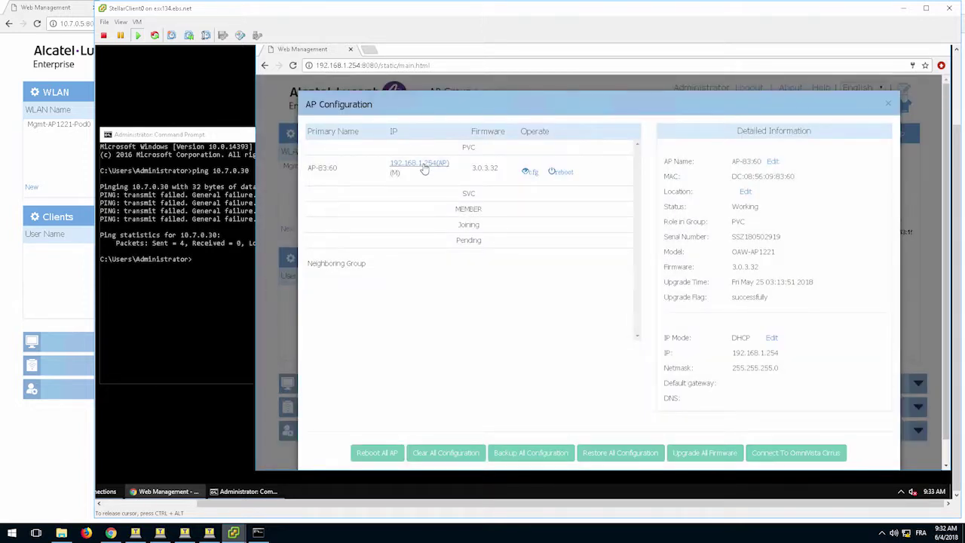
click(423, 168)
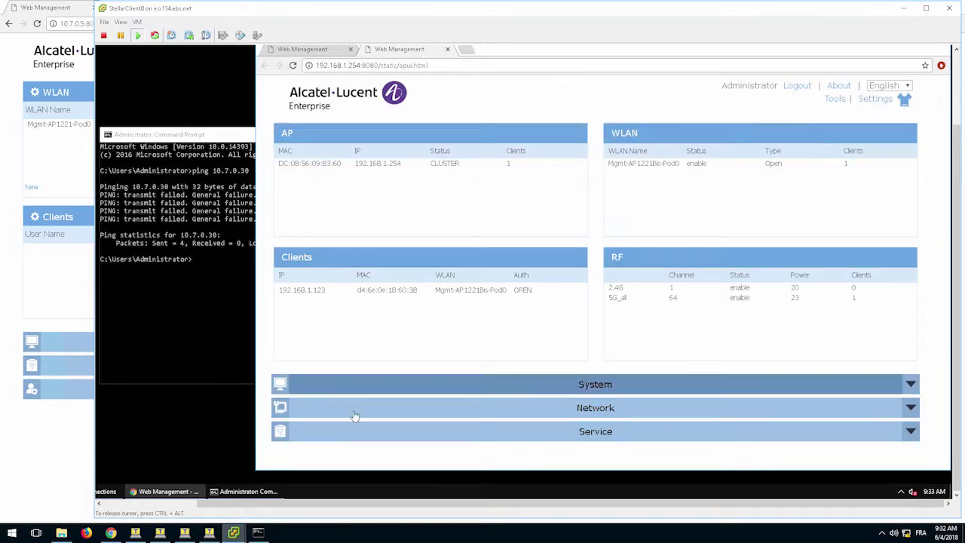
click(355, 416)
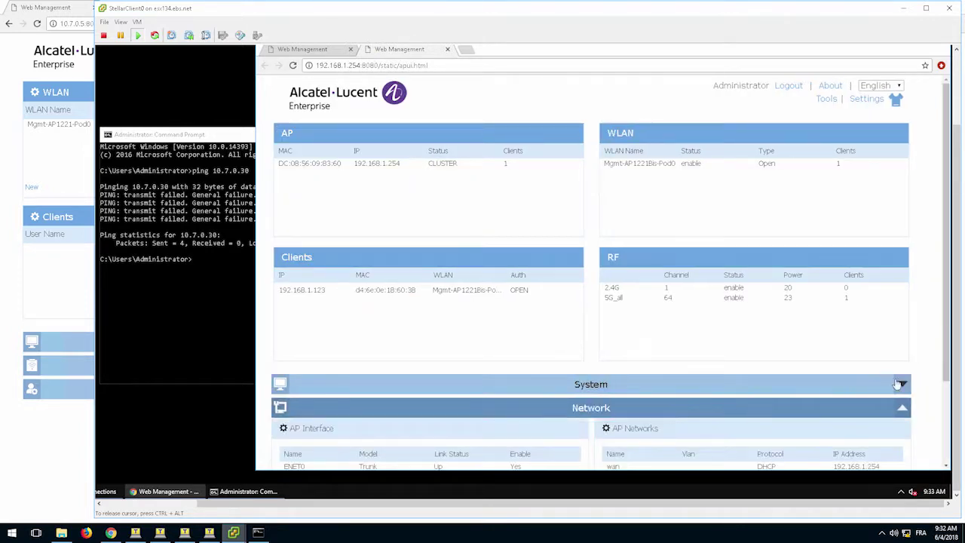
scroll(352, 322, down, 3)
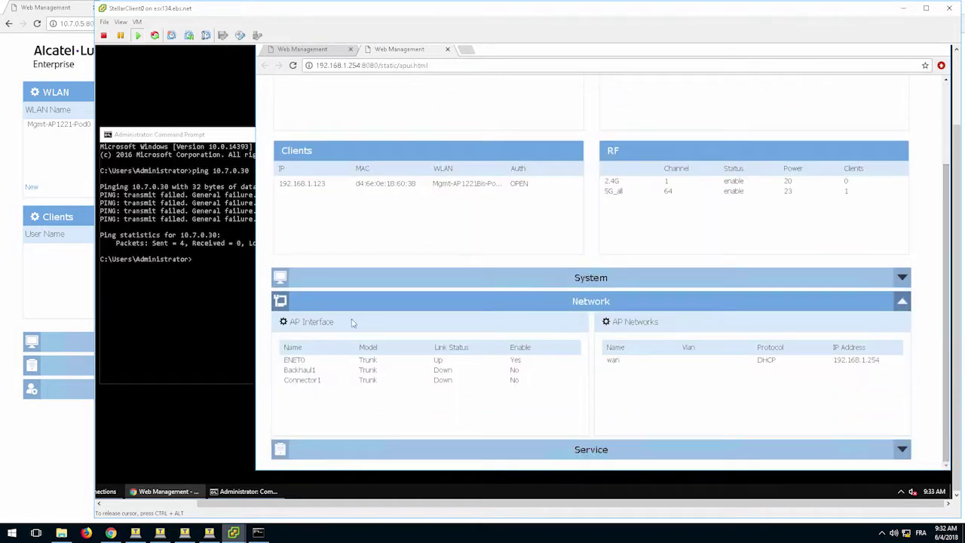
click(304, 324)
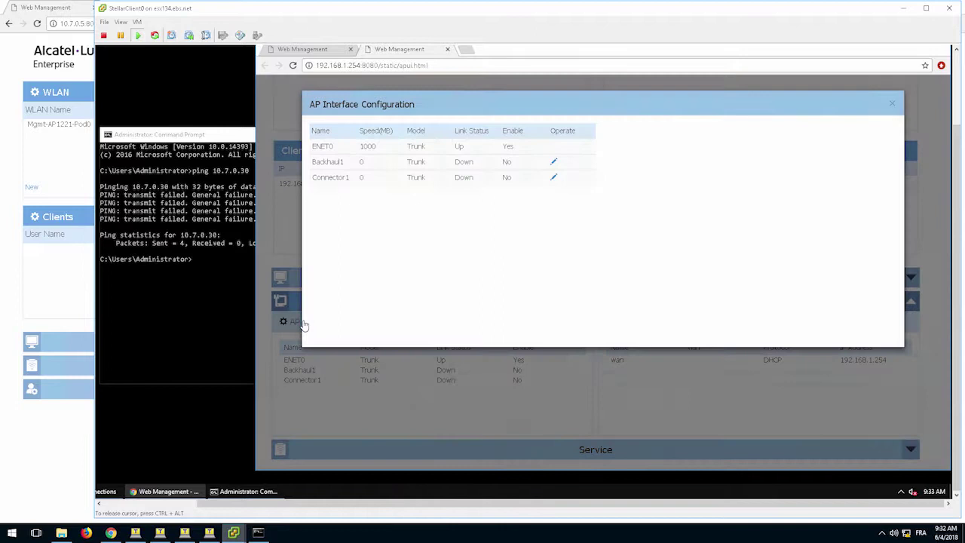
Edit Backhaul1 to Enable Yes, Bridge mode, with SSID 'Bridge-SSID'.
click(554, 164)
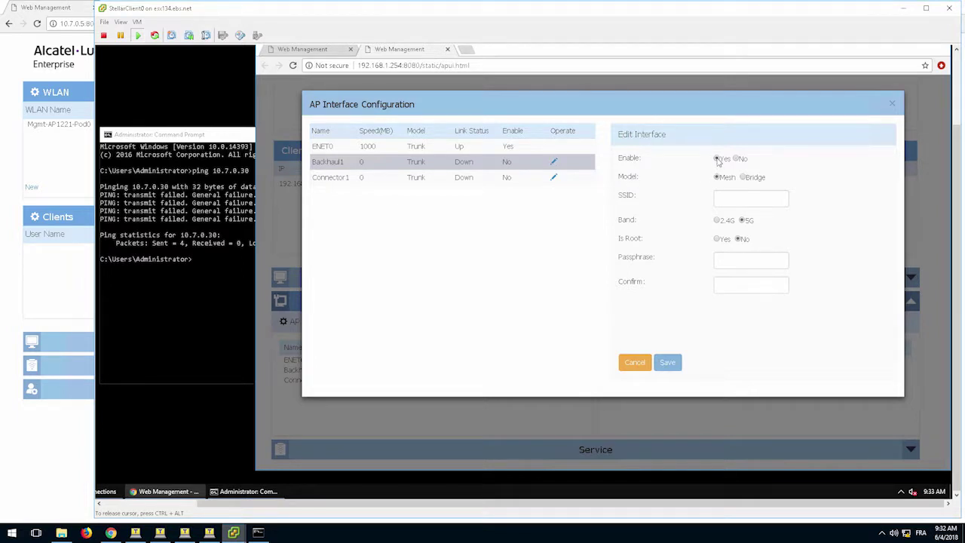
click(717, 159)
click(738, 199)
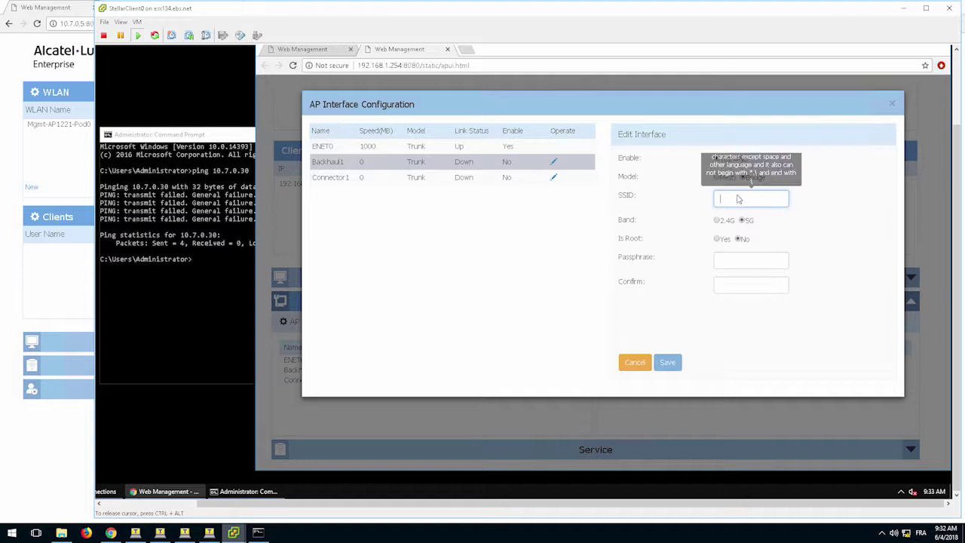
text(Br)
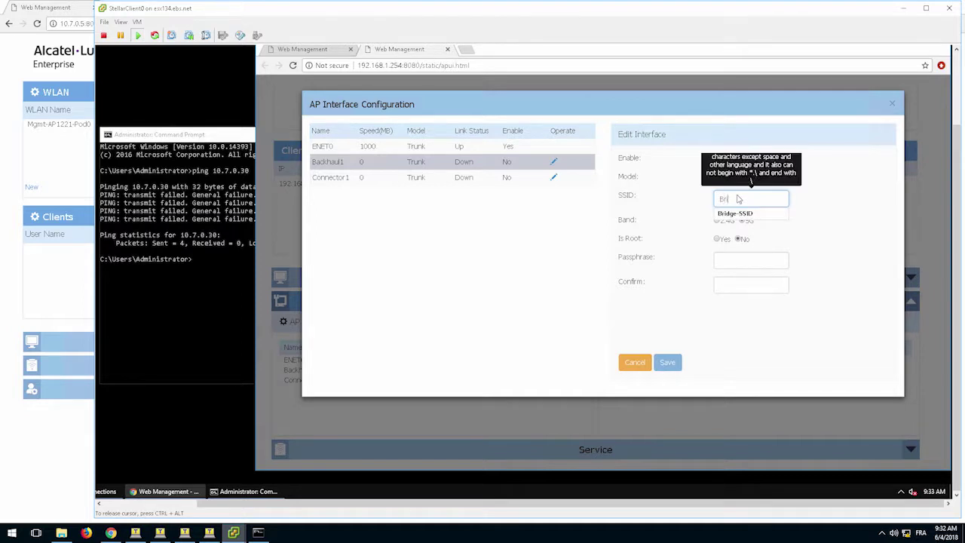
text(idge-SSID)
click(819, 228)
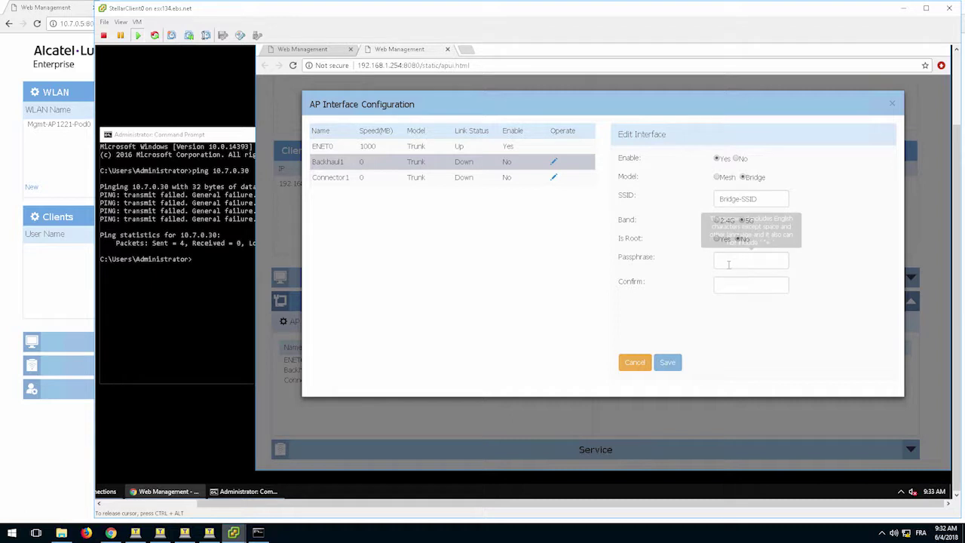
Enter and confirm the Backhaul1 bridge passphrase, then save the interface settings.
click(725, 262)
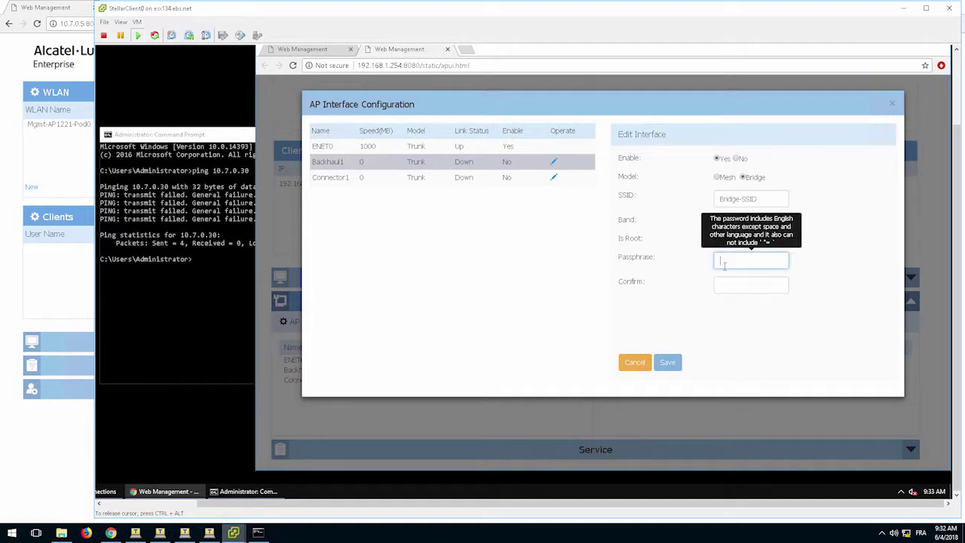
text(12)
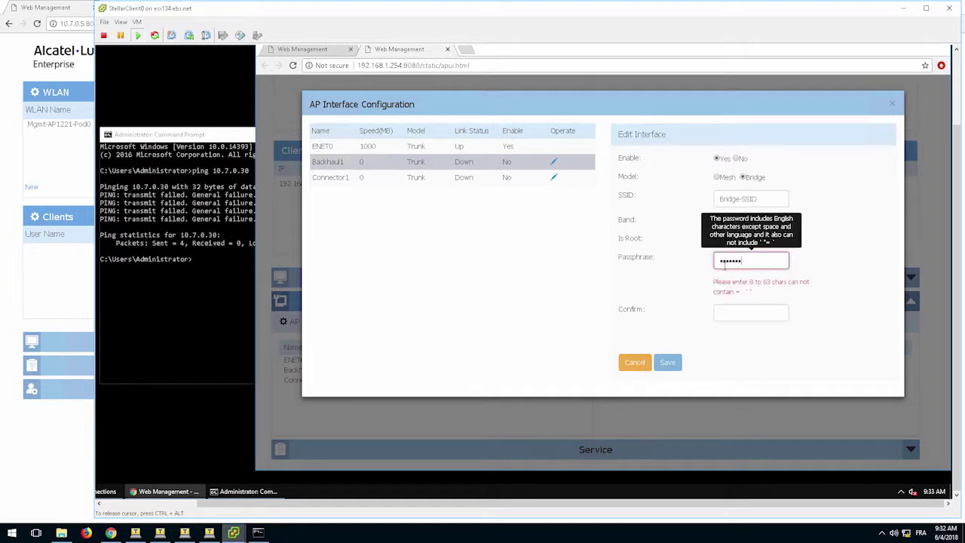
text(89)
key(Tab)
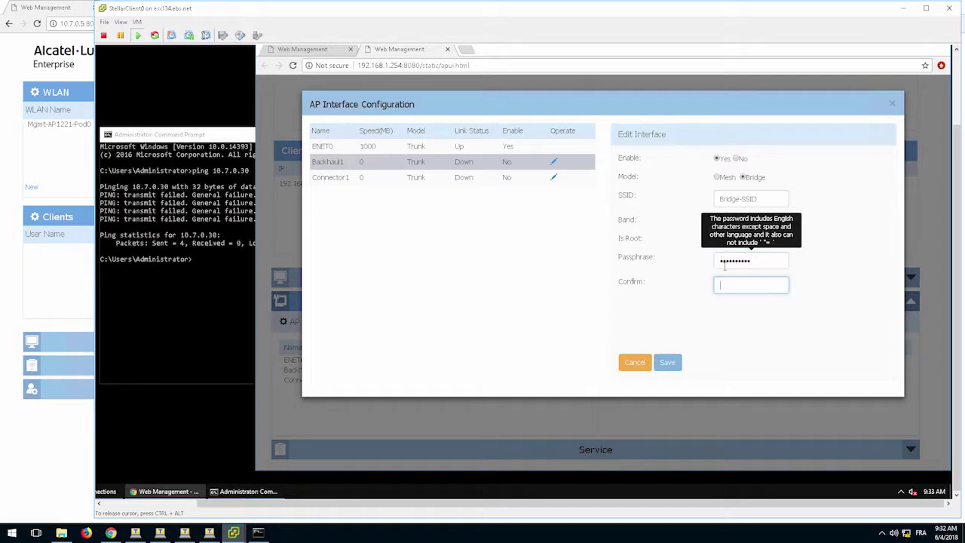
text(1)
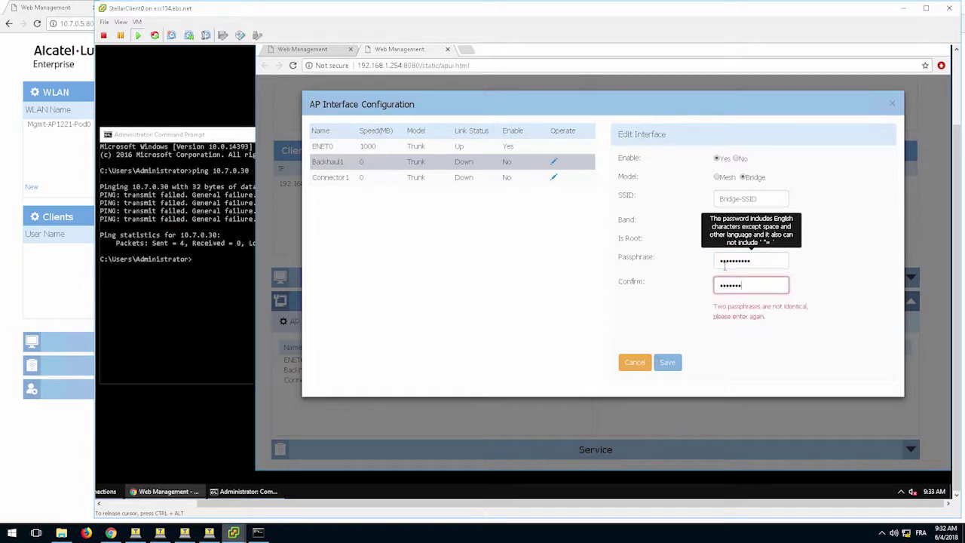
text(890)
click(668, 362)
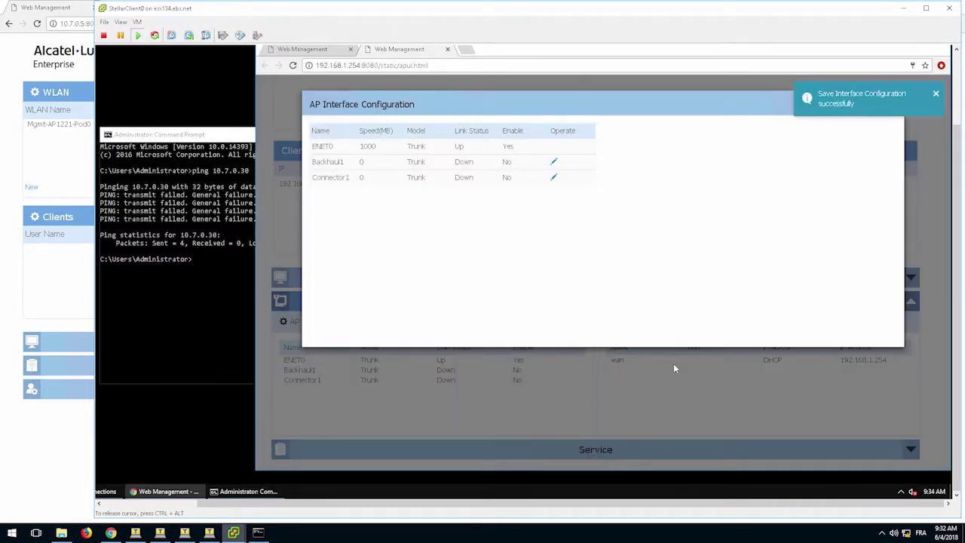
Go to the local AP-0E:E0 and open its AP Interface configuration.
click(111, 533)
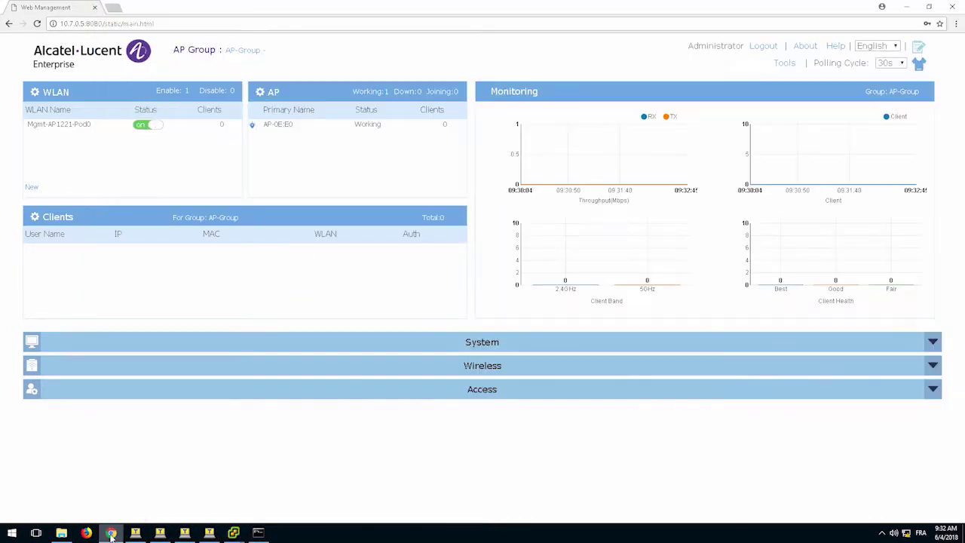
click(273, 94)
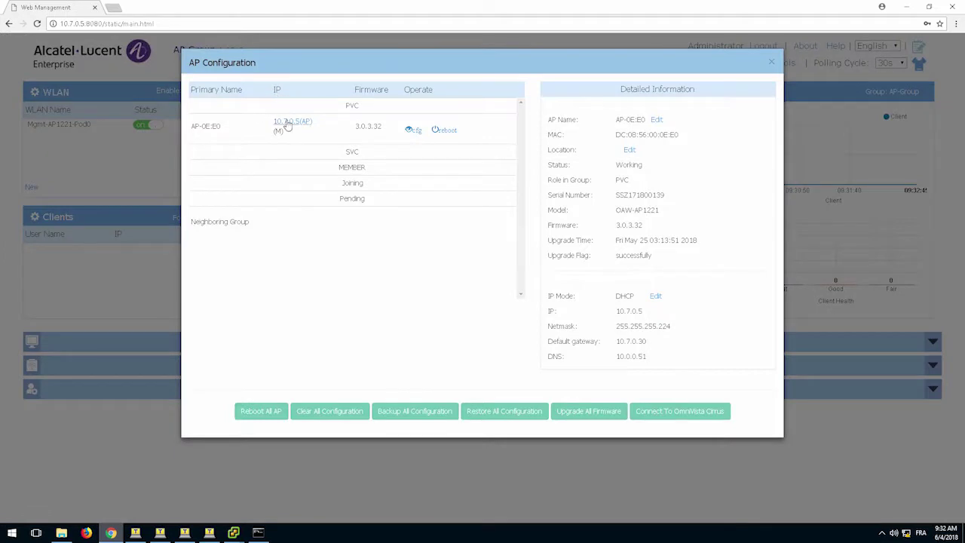
click(287, 125)
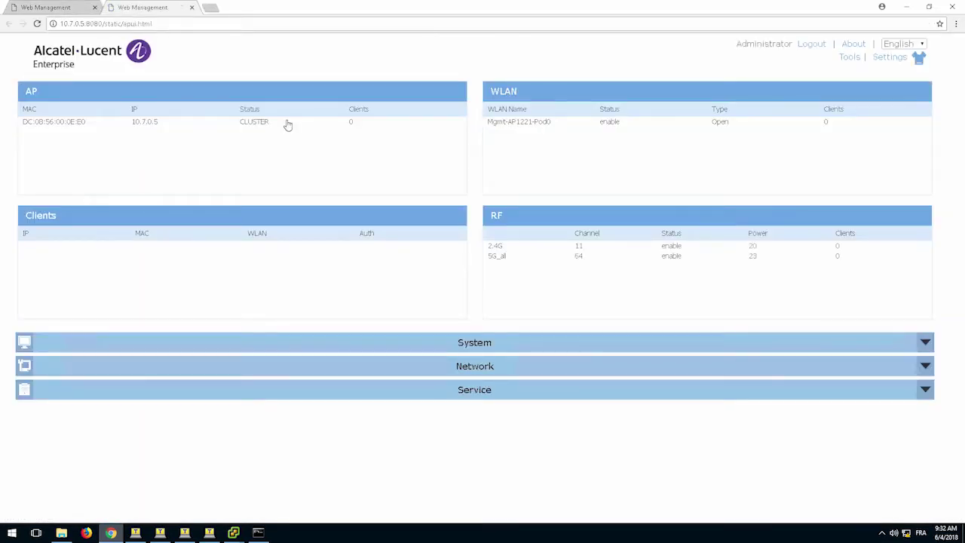
click(206, 367)
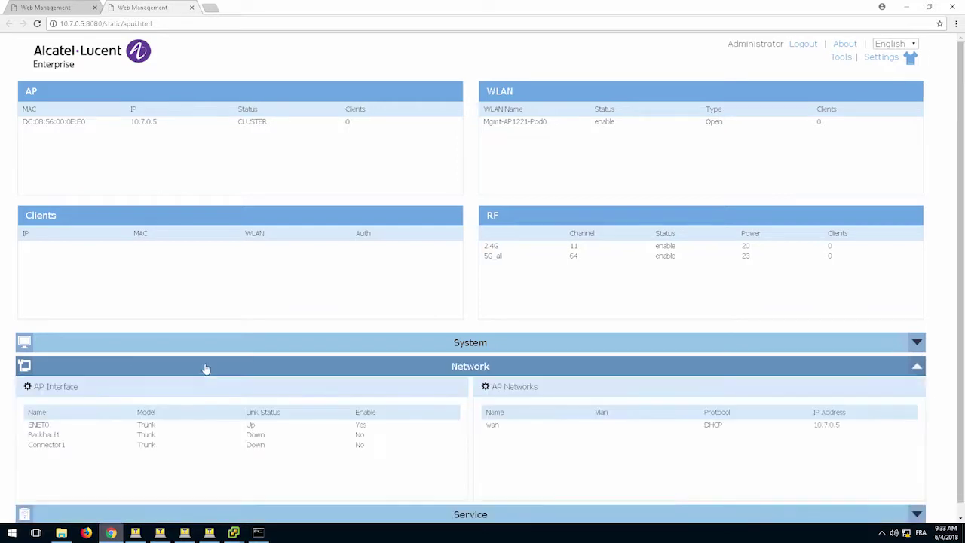
click(53, 388)
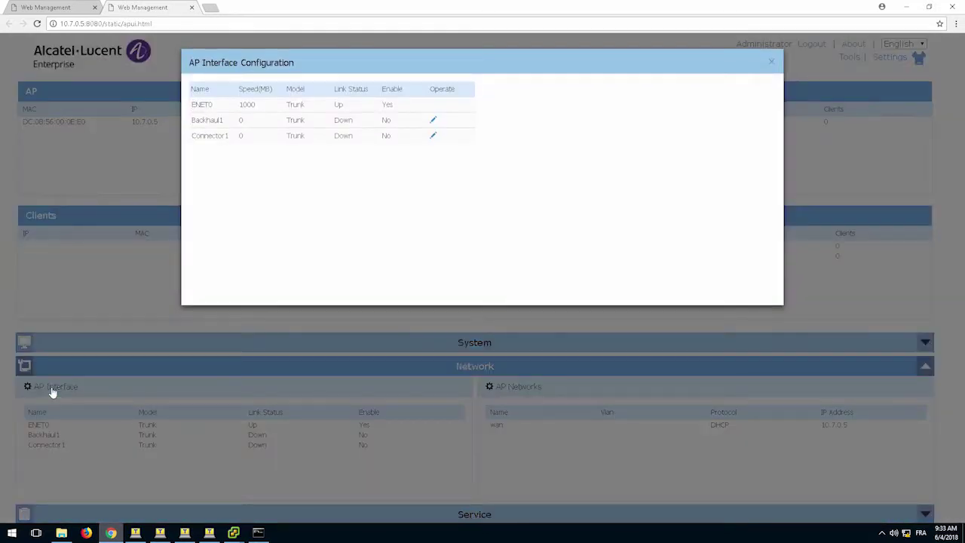
Enable Backhaul1 as a bridge with SSID Bridge-SSID, 5G band, and Is Root Yes.
click(433, 121)
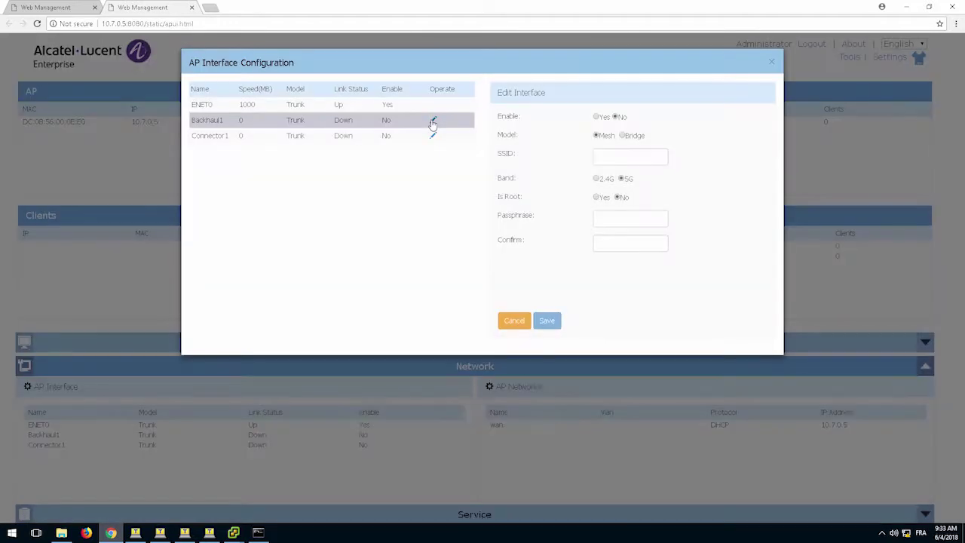
click(596, 118)
click(604, 157)
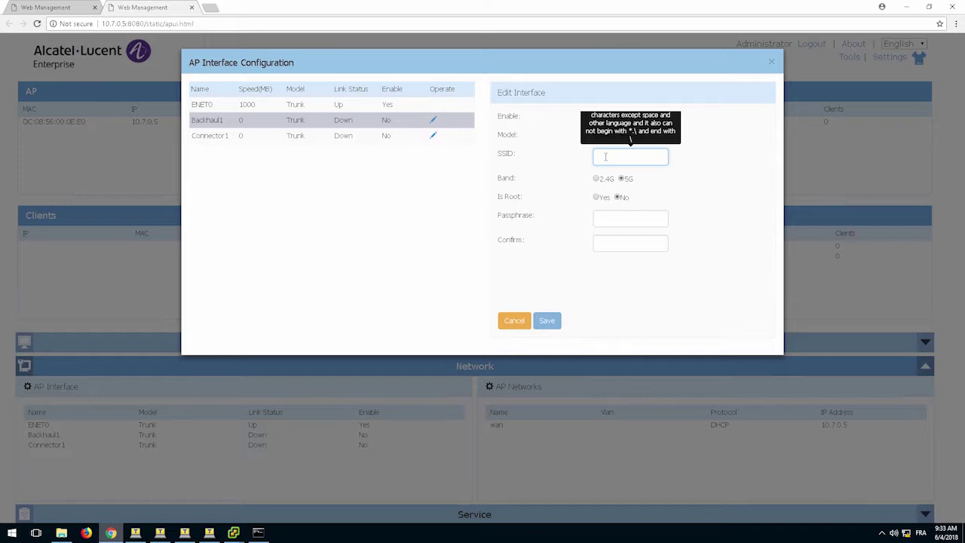
text(Bridge-SSID)
key(Return)
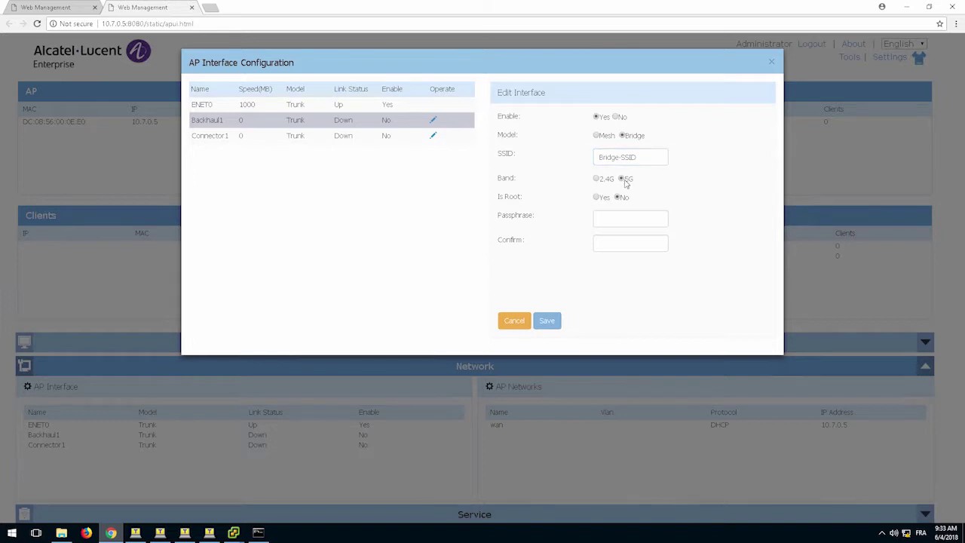
click(621, 179)
click(596, 197)
Enter and confirm the bridge passphrase and save Backhaul1's settings.
click(602, 218)
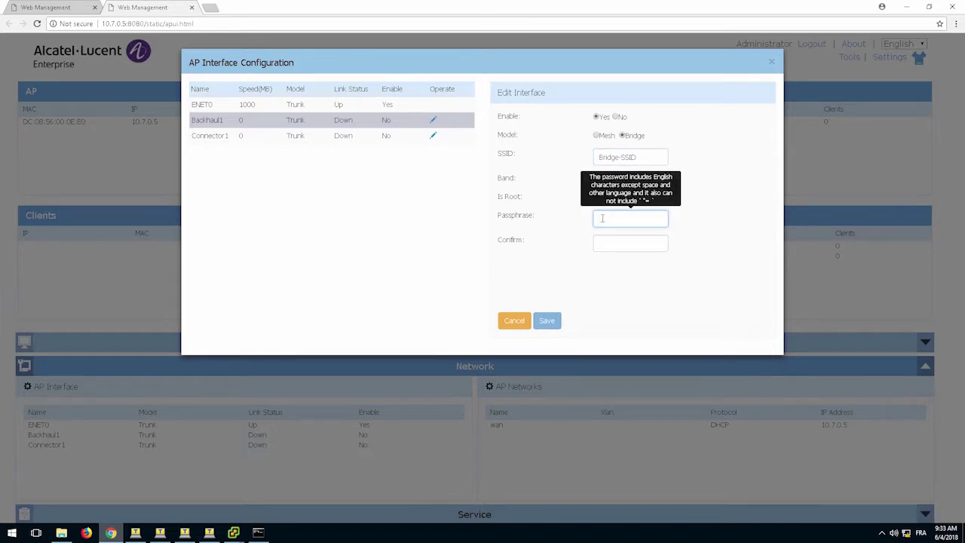
text(12)
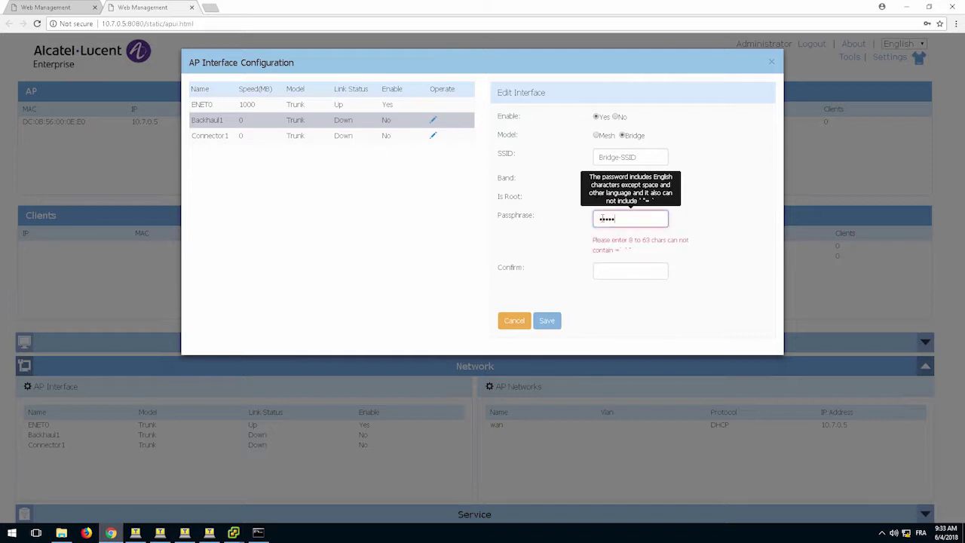
text(34567890)
key(Tab)
text(12)
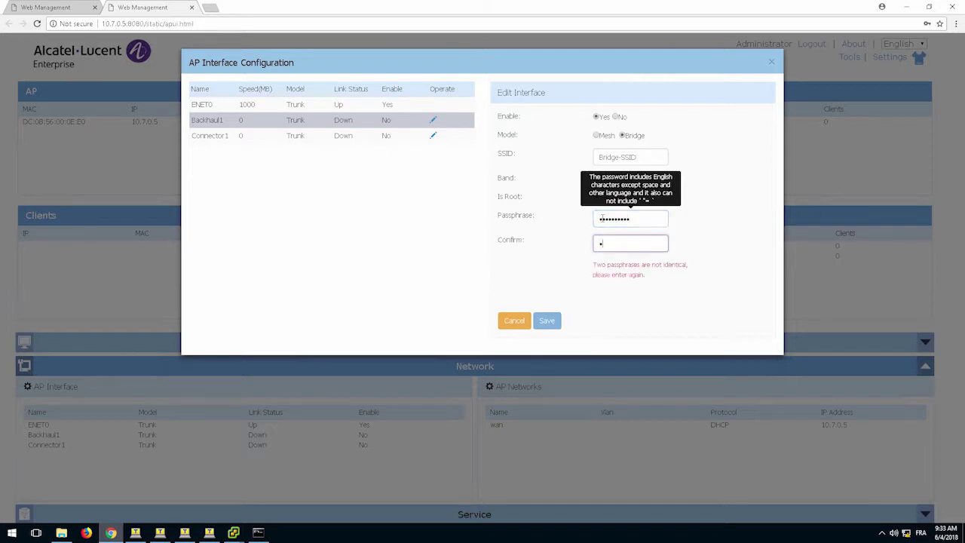
text(34567890)
click(548, 322)
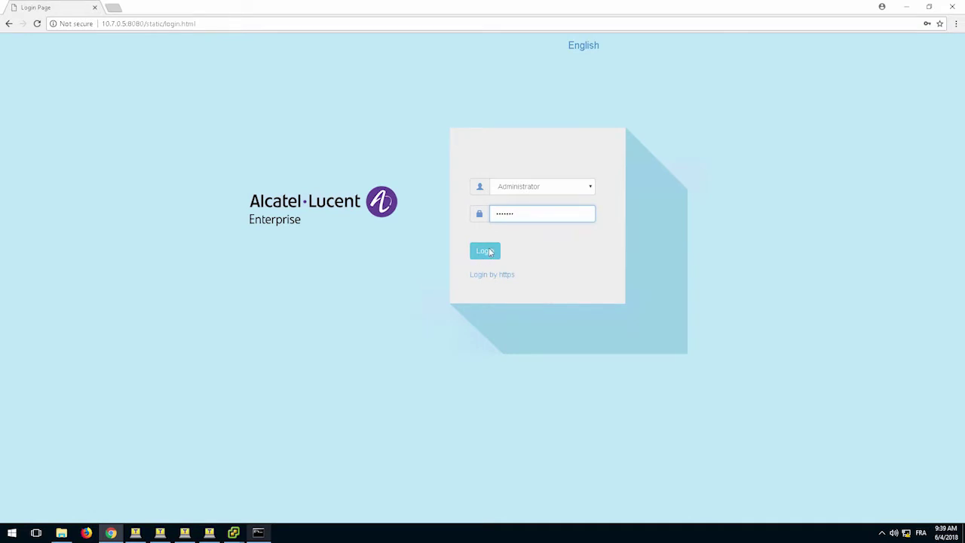
Log back in and open AP 10.7.0.5's AP Interface configuration.
click(486, 254)
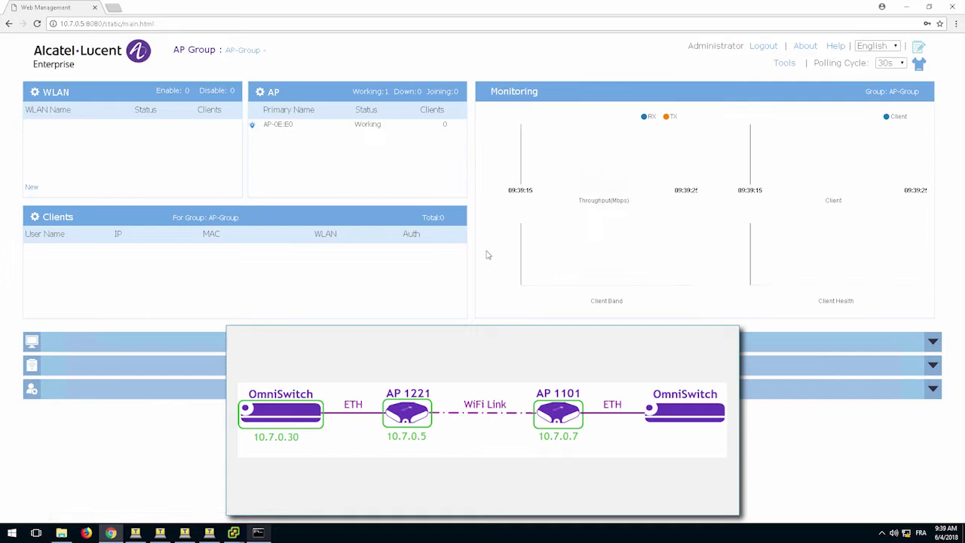
click(271, 93)
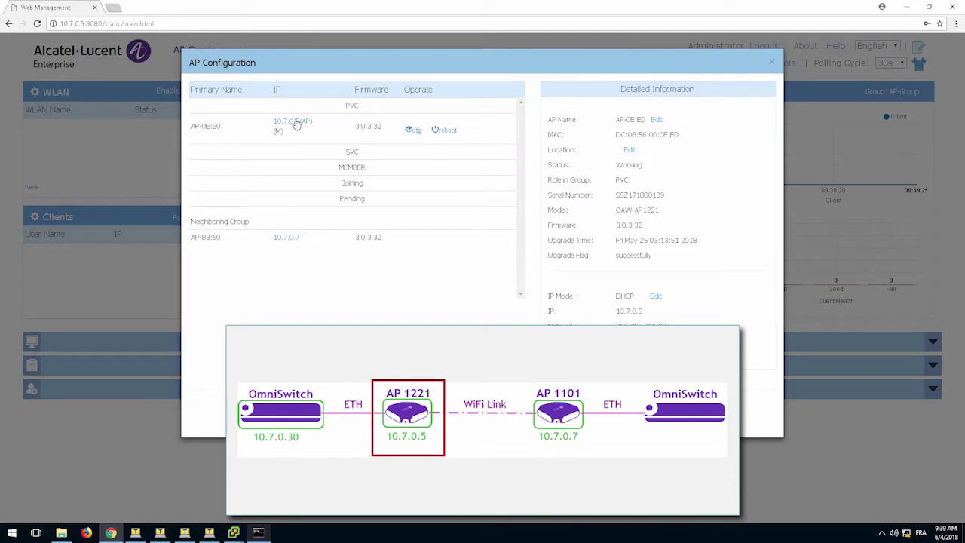
click(294, 122)
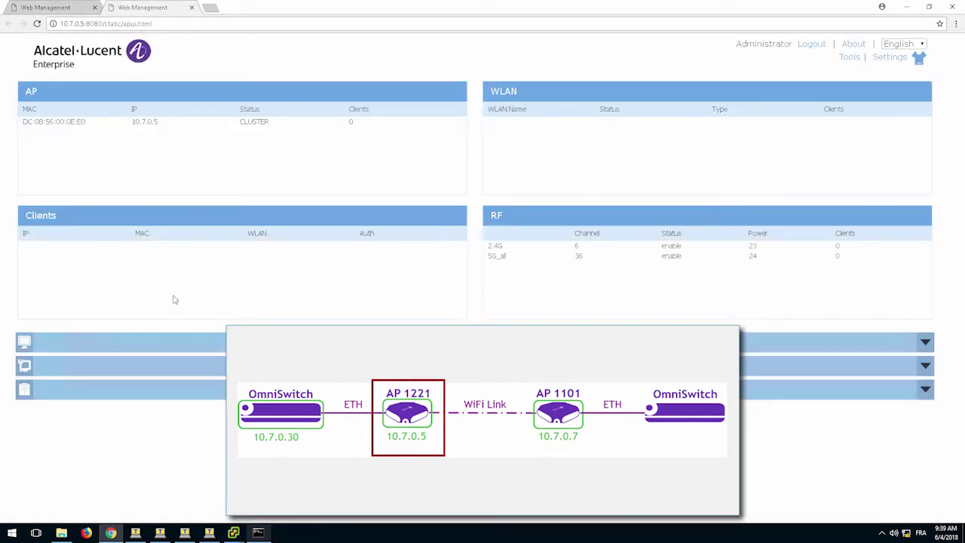
click(172, 375)
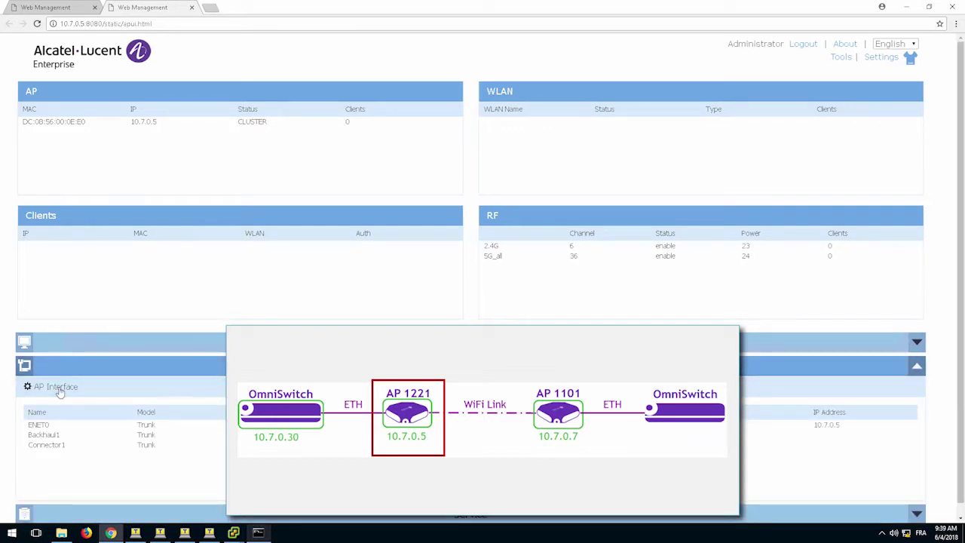
click(62, 388)
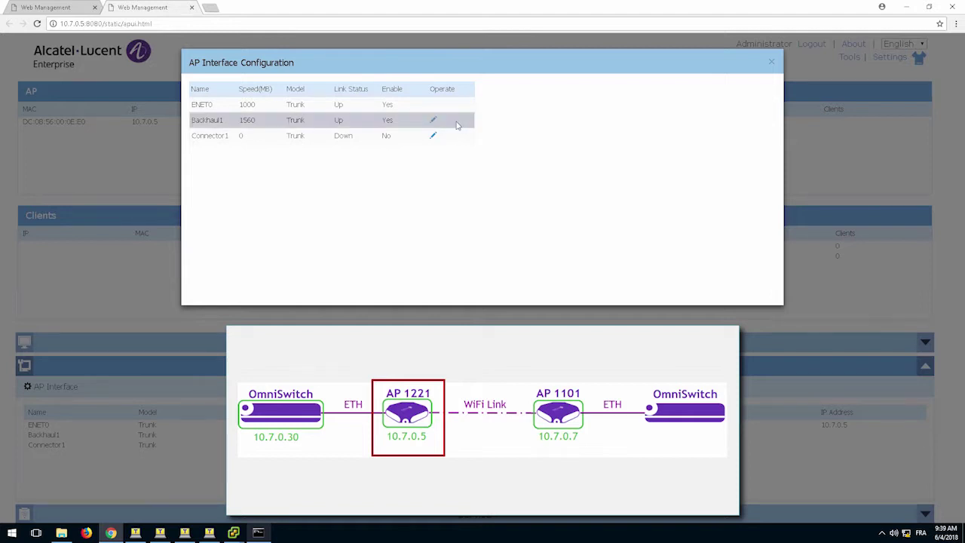
Check Backhaul1's details show Up and enabled with Bridge-SSID at 1560, then close the list.
drag(457, 125, 192, 126)
right_click(192, 127)
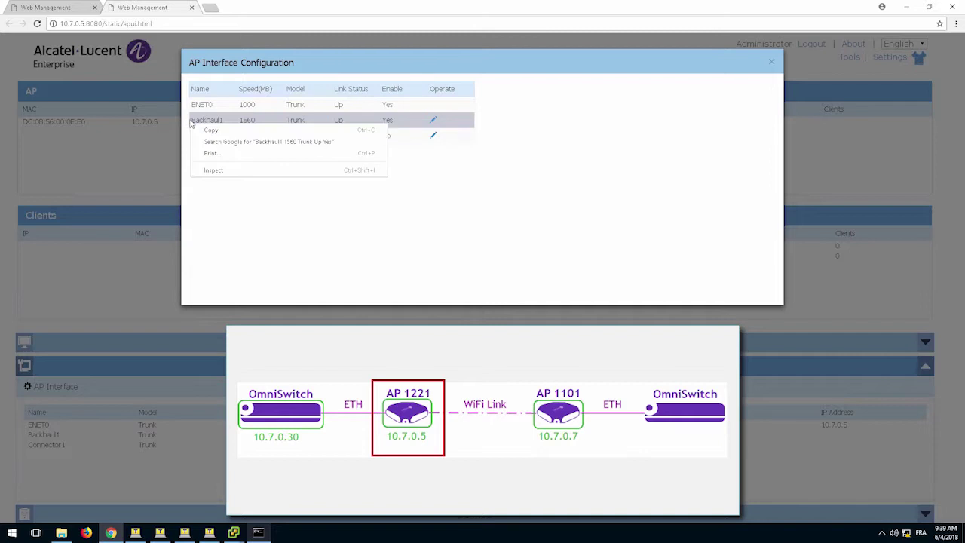
click(192, 127)
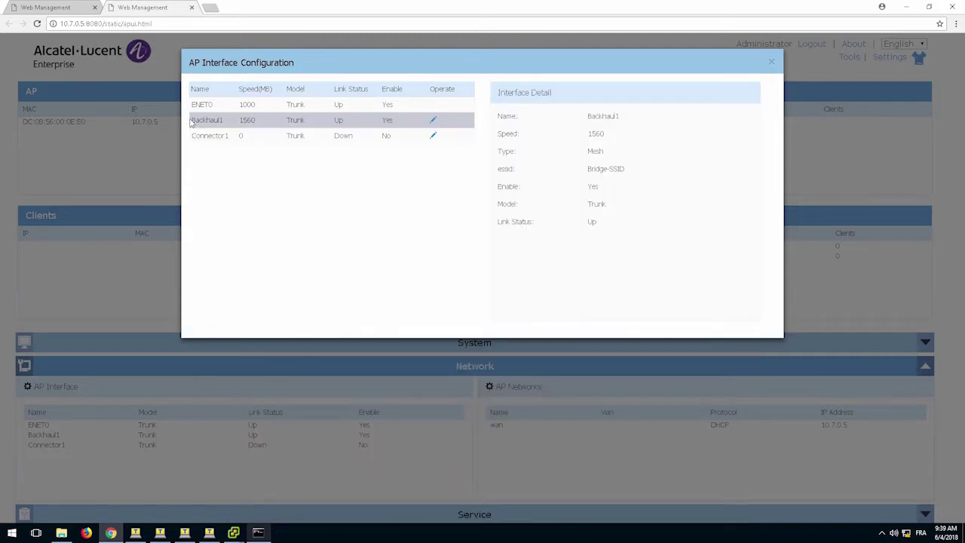
click(771, 61)
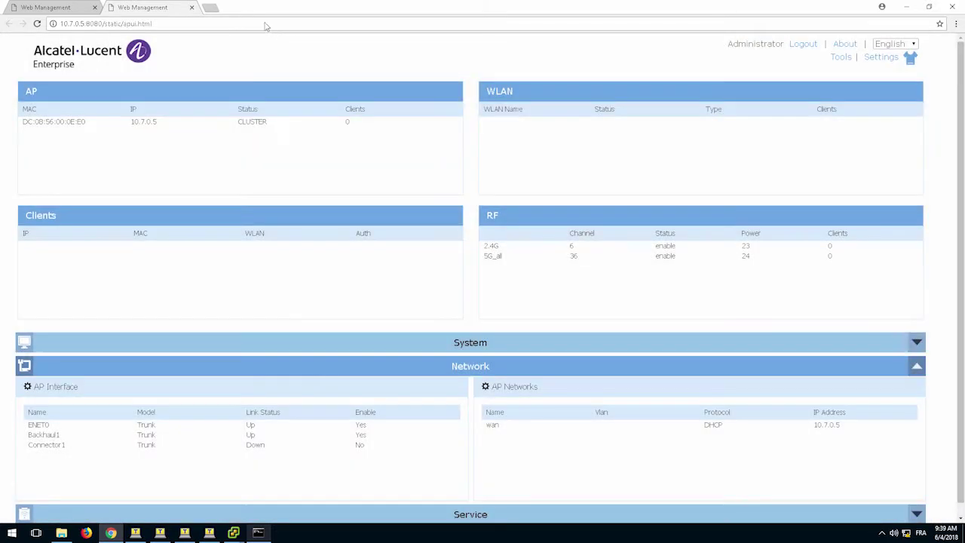
Close the 10.7.0.5 page and log in to neighbouring AP 10.7.0.7 with the admin passphrase.
click(192, 7)
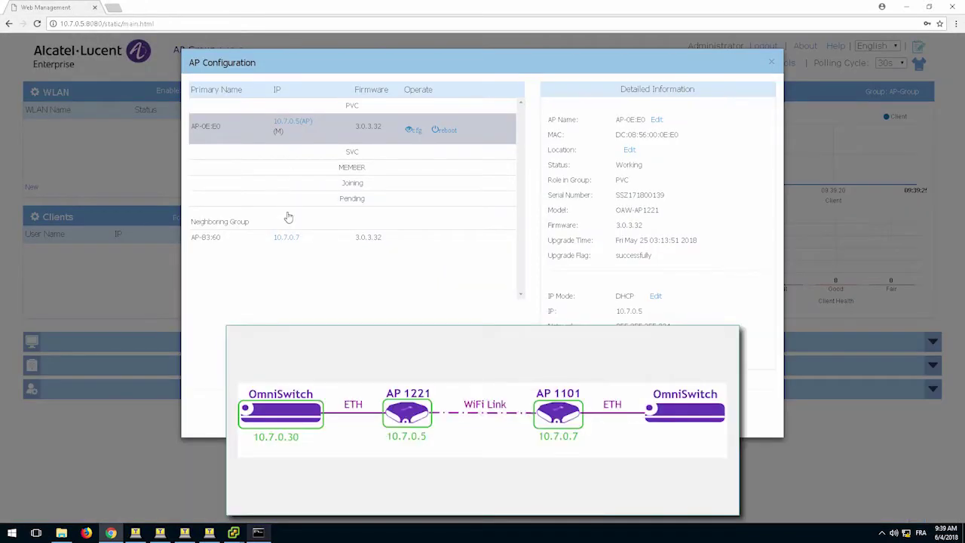
click(286, 238)
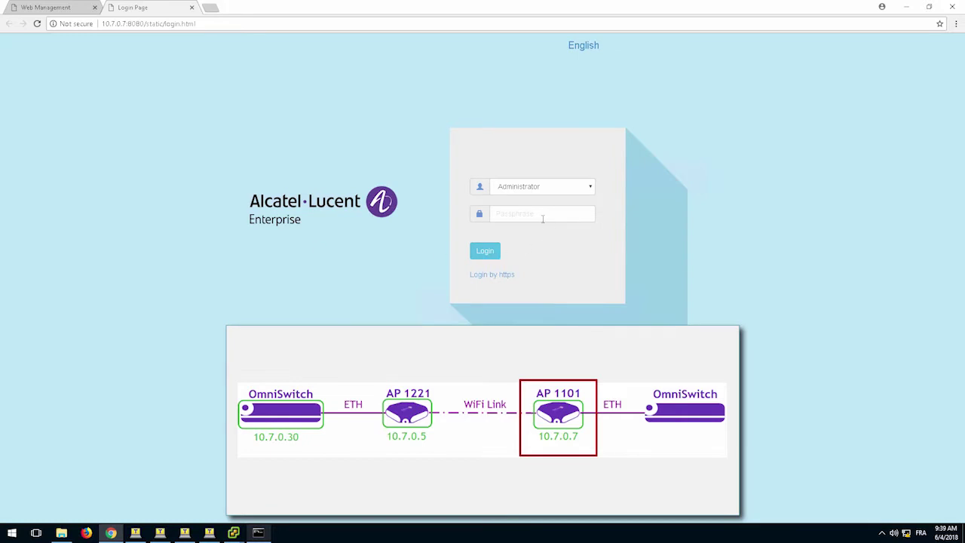
click(540, 217)
text(•••••••)
key(Return)
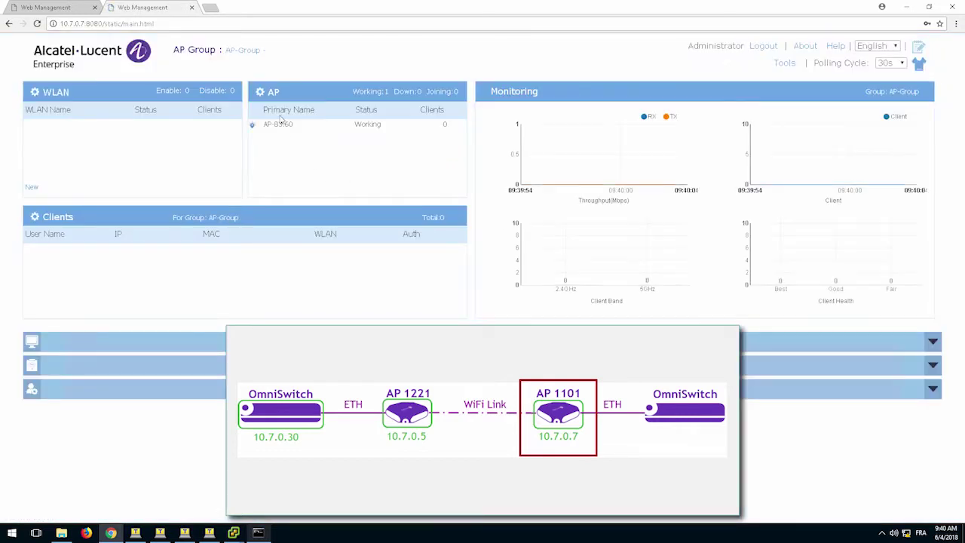
Open 10.7.0.7's AP Interface list and confirm Backhaul1 and Connector1 are Up at 1560.
click(275, 95)
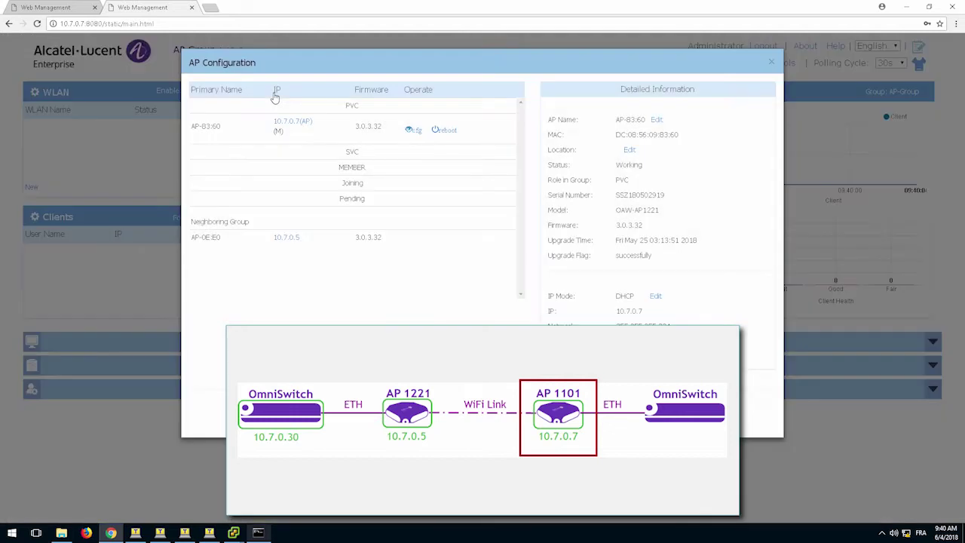
click(294, 124)
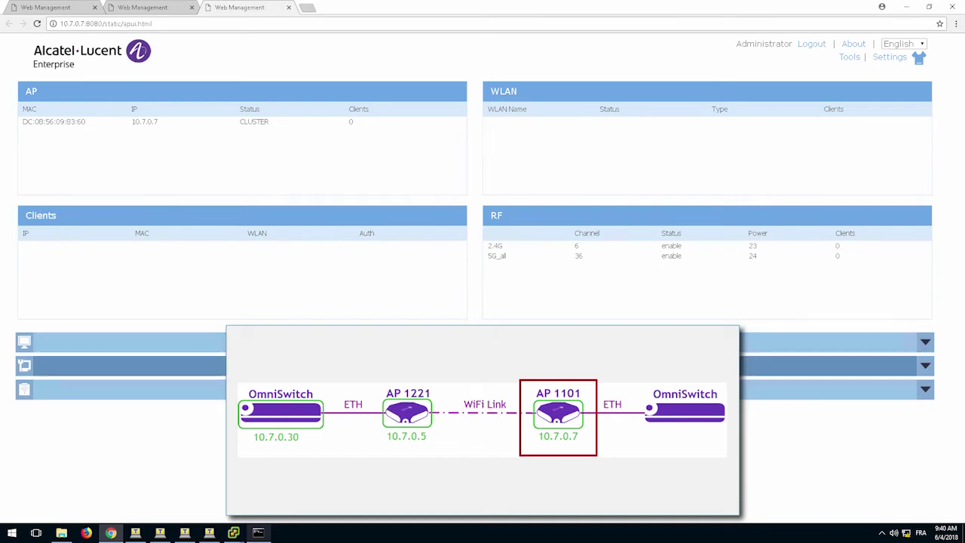
click(216, 368)
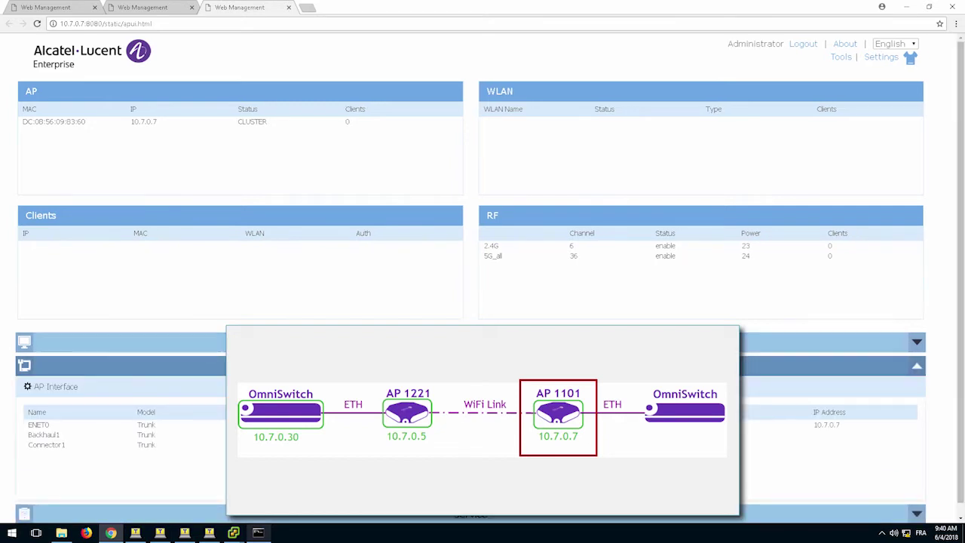
click(62, 387)
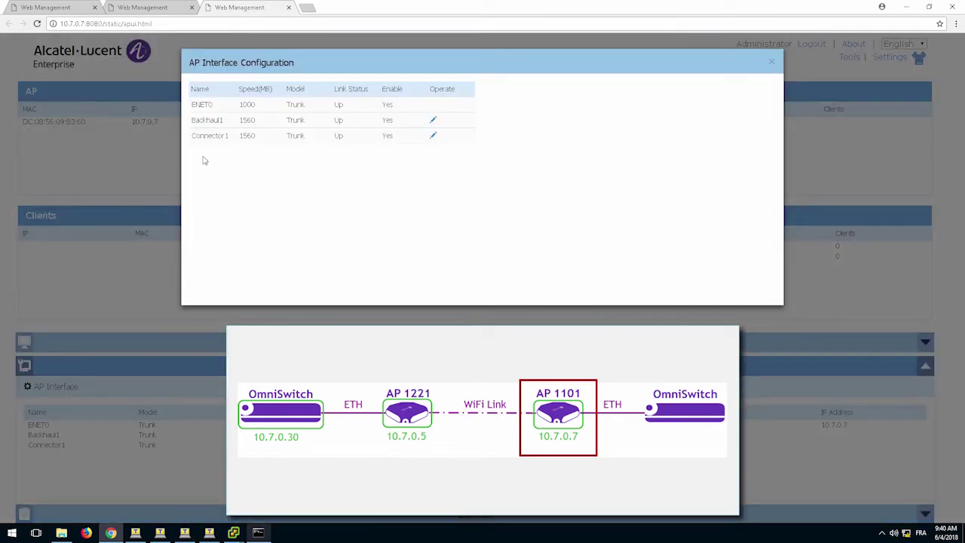
drag(192, 120, 445, 138)
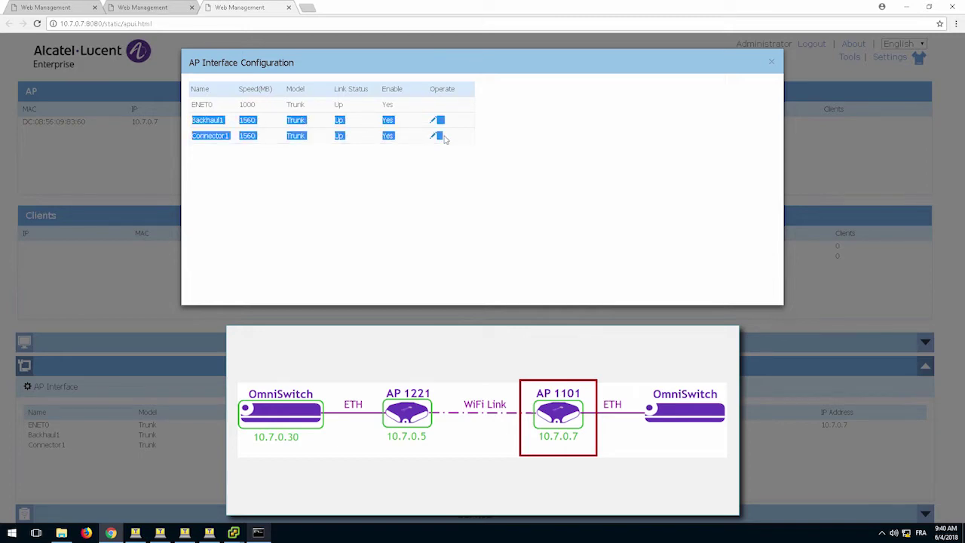
click(455, 183)
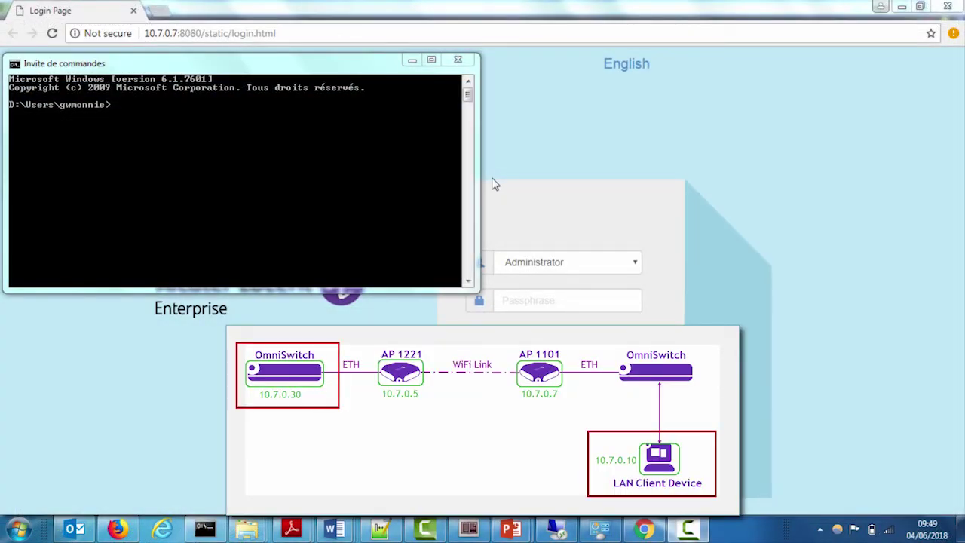
Ping 10.7.0.30 again and get replies (32 bytes, TTL=64) with no packet loss.
click(277, 172)
text(p)
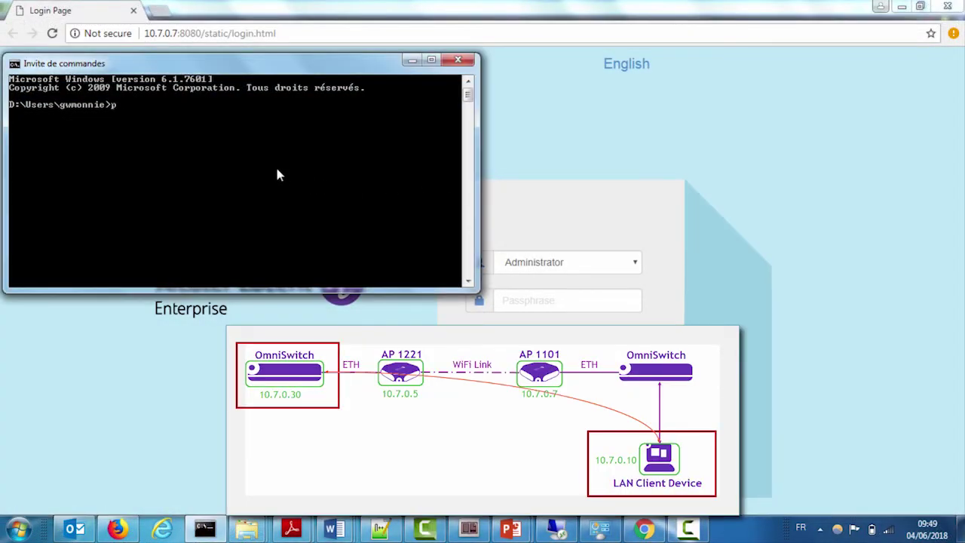
text(ing 10.7.0.30)
key(Return)
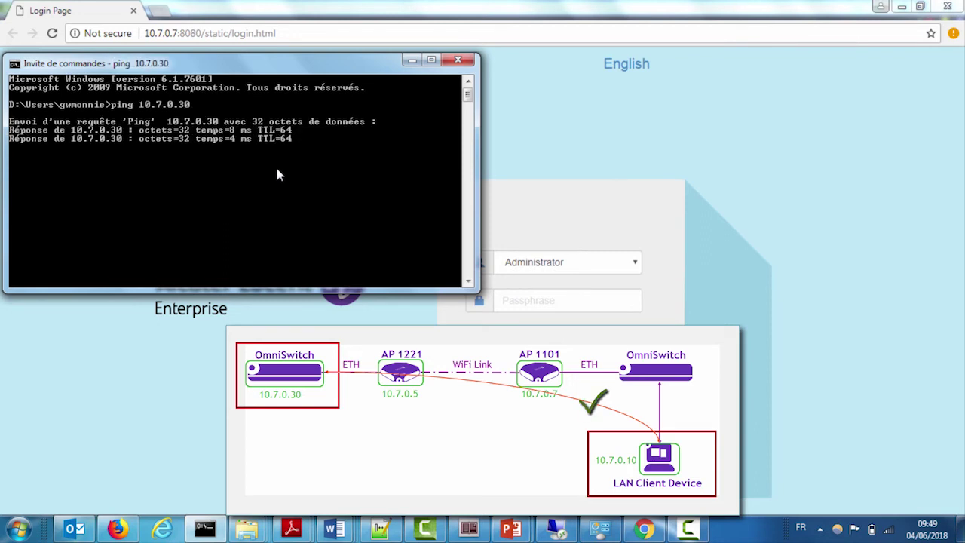